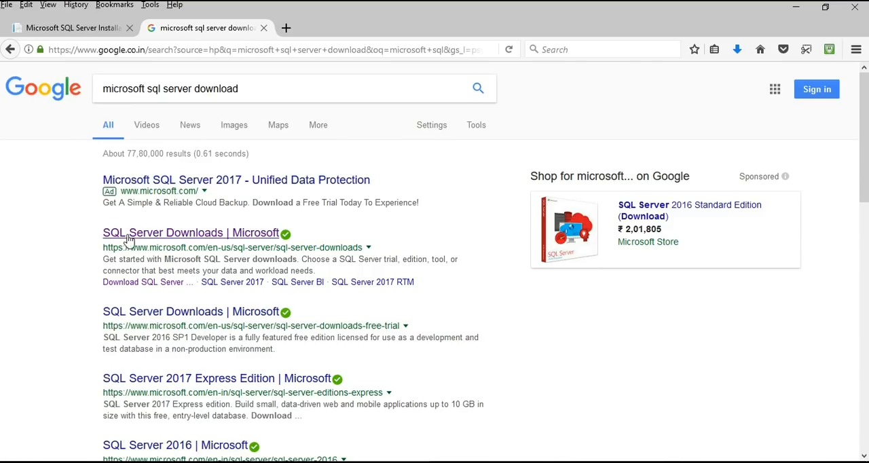
- Open Microsoft's SQL Server Downloads page and save the SQL Server 2017 Developer edition installer, SQLServer2017-SSEI-Dev.exe
click(256, 241)
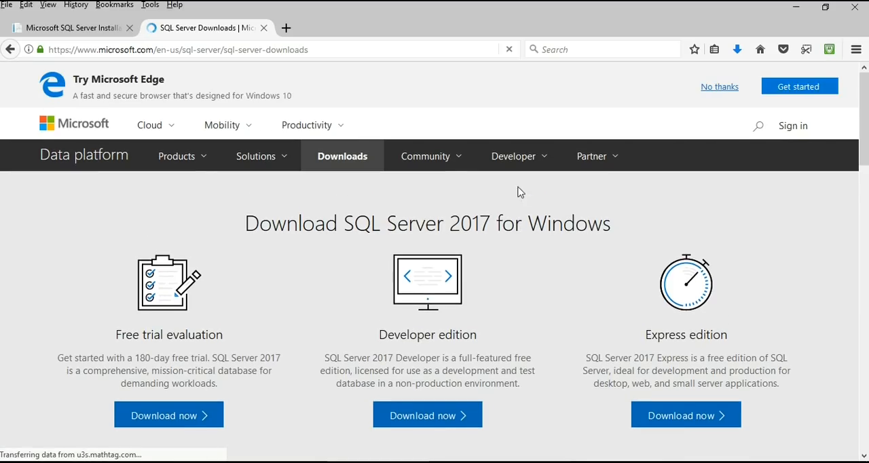
scroll(605, 247, down, 2)
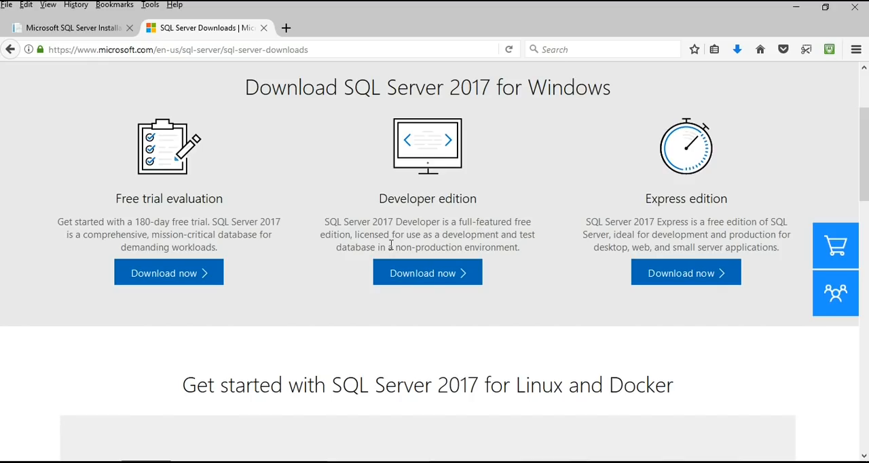
click(432, 282)
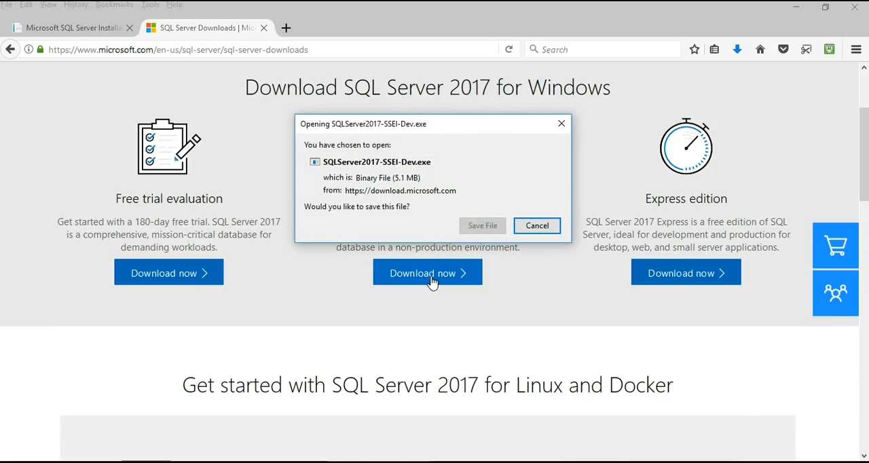
click(482, 225)
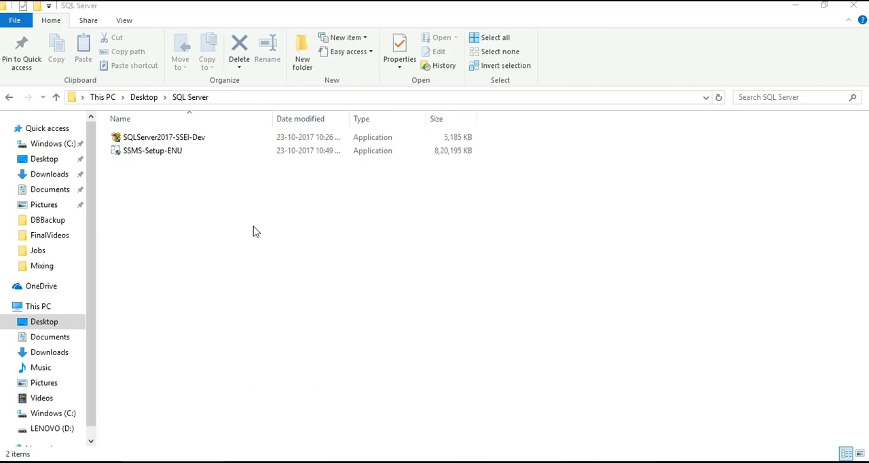
- Run SQLServer2017-SSEI-Dev and start a Custom installation with the media location C:\SQLServer2017Media
double_click(198, 143)
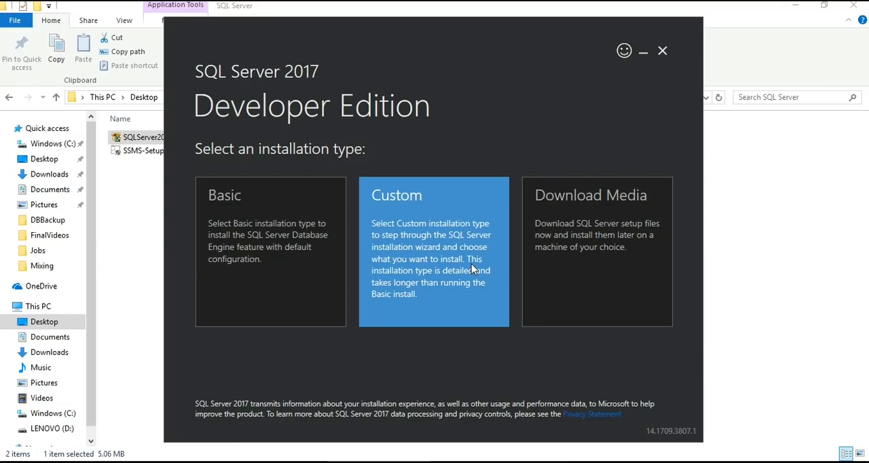
click(473, 269)
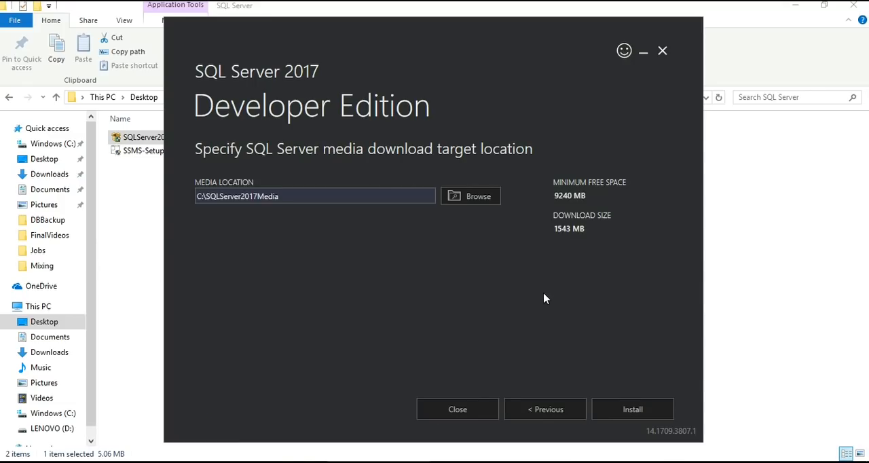
click(289, 197)
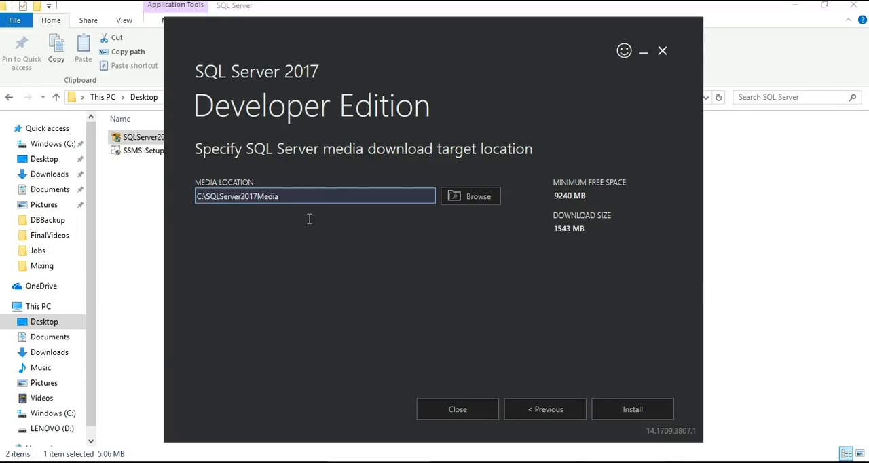
click(636, 410)
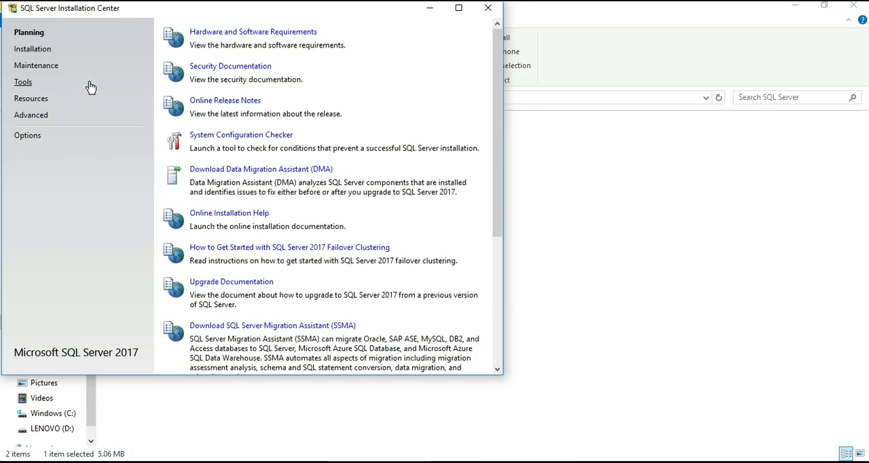
- Start a new SQL Server stand-alone installation and proceed with the free Developer edition
click(48, 55)
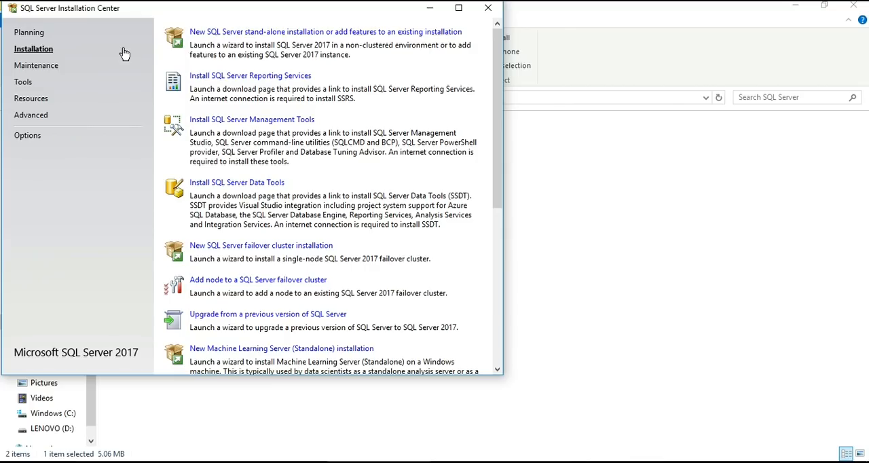
click(250, 32)
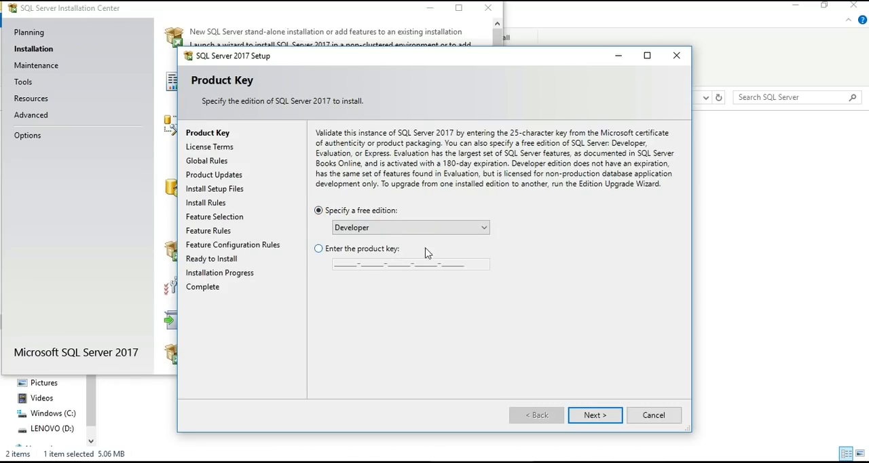
click(596, 417)
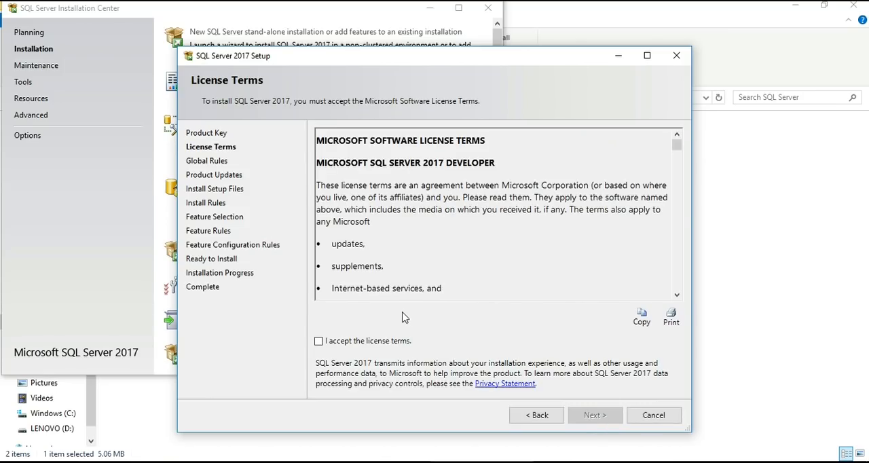
- Accept the license terms and continue past the Install Rules check to Feature Selection
click(318, 342)
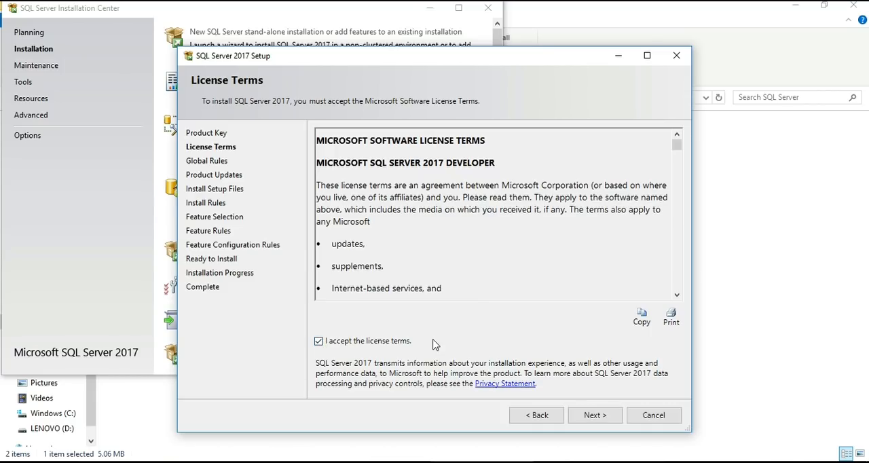
click(593, 416)
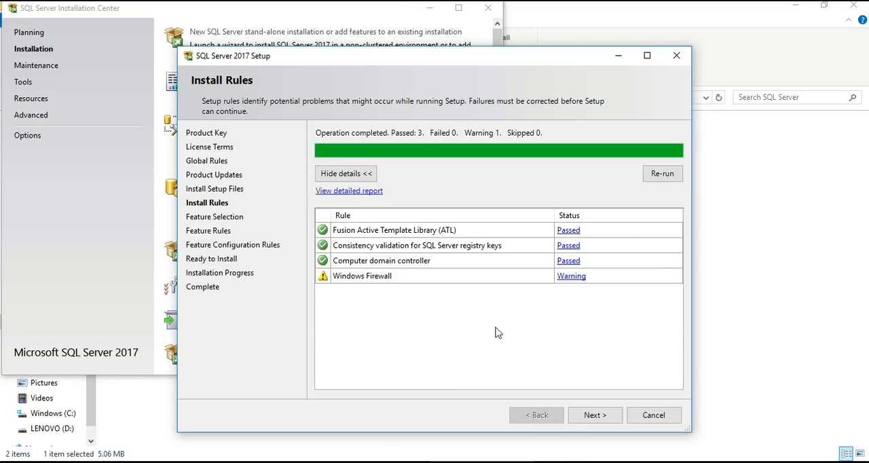
click(598, 415)
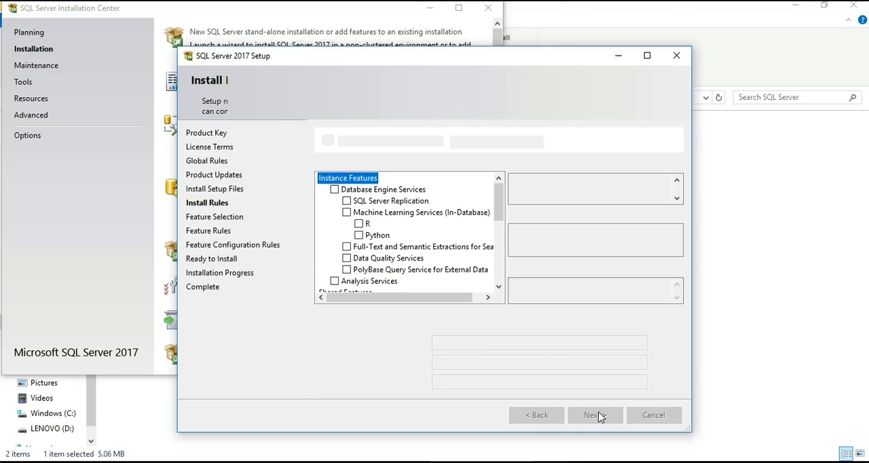
click(594, 415)
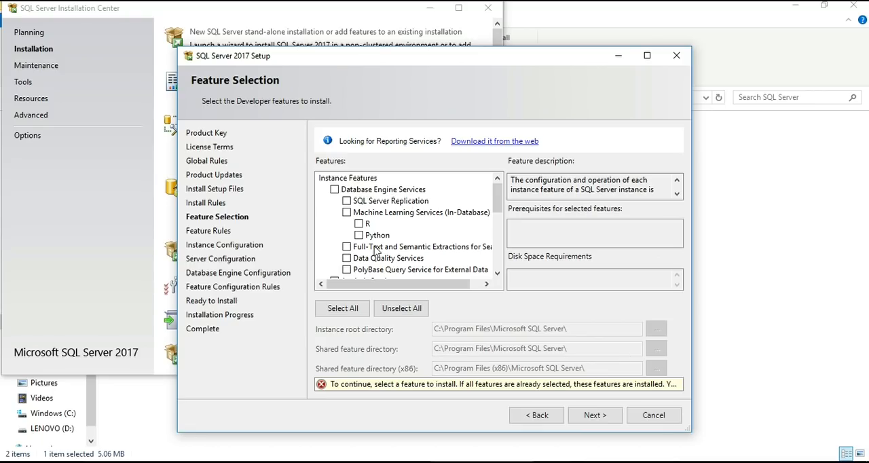
- Review the available features and select only Database Engine Services for installation under the default instance root directory
drag(501, 204, 503, 235)
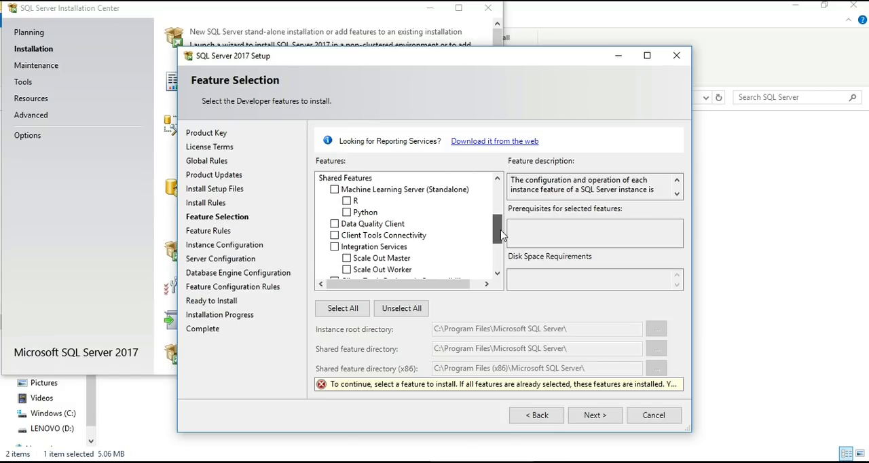
drag(501, 234, 501, 243)
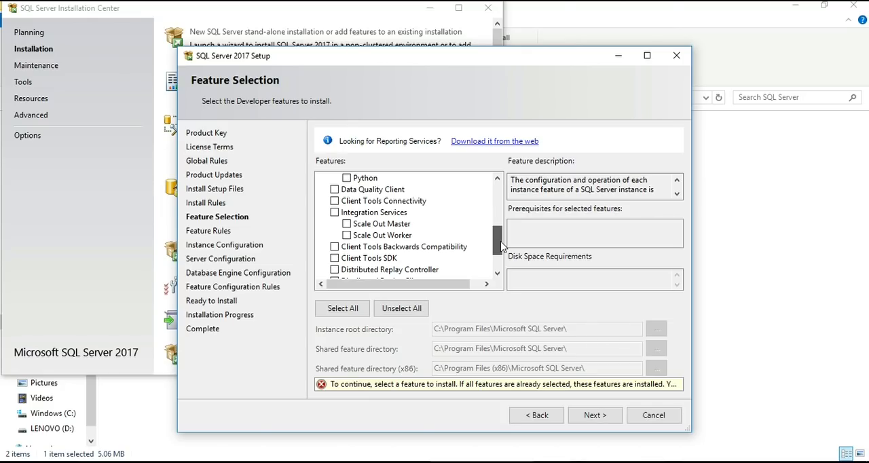
drag(501, 247, 502, 263)
scroll(353, 194, up, 6)
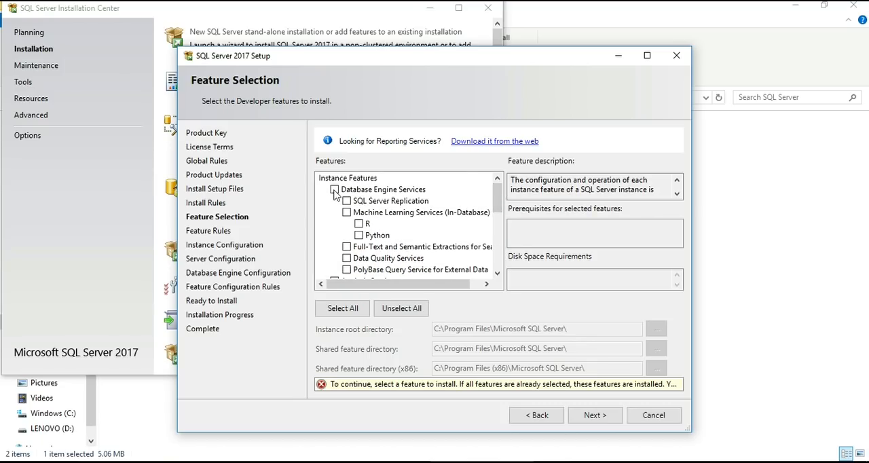
click(334, 190)
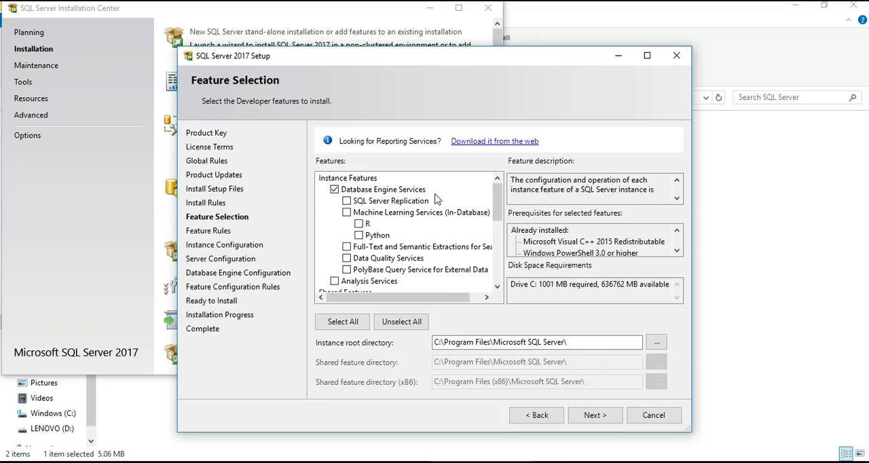
click(603, 420)
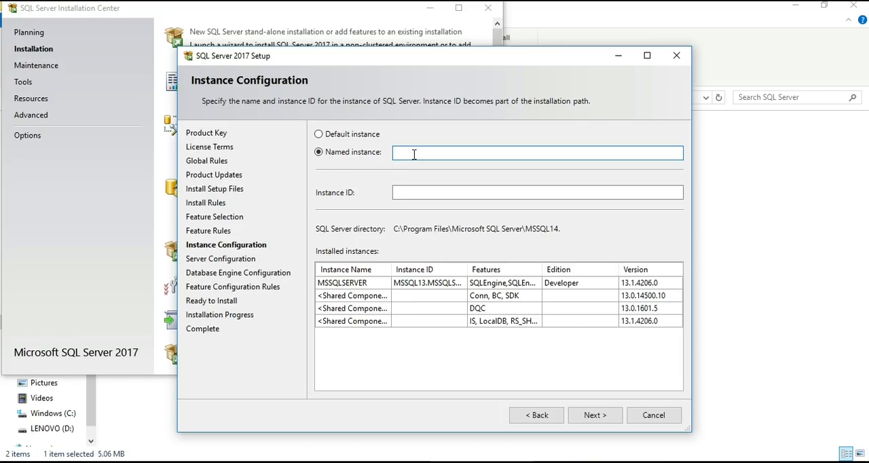
- Name the instance with the owner's first name followed by SQL, keeping the matching instance ID and the default service accounts
text(SekharSQL)
click(602, 194)
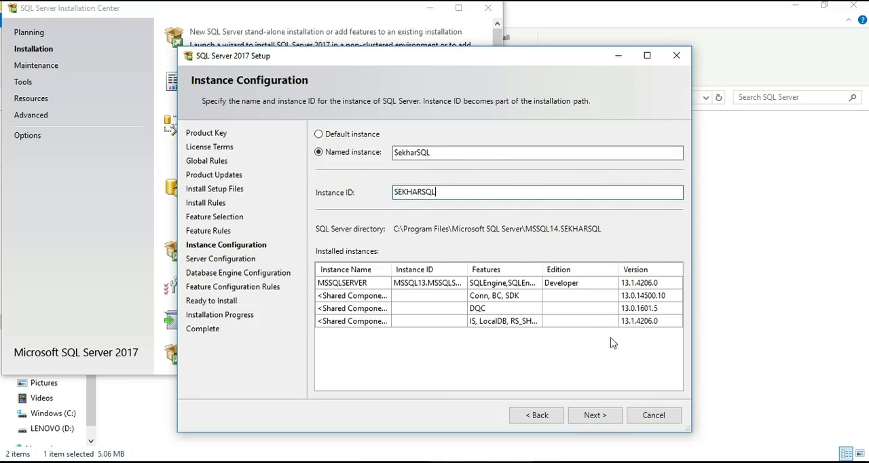
click(595, 415)
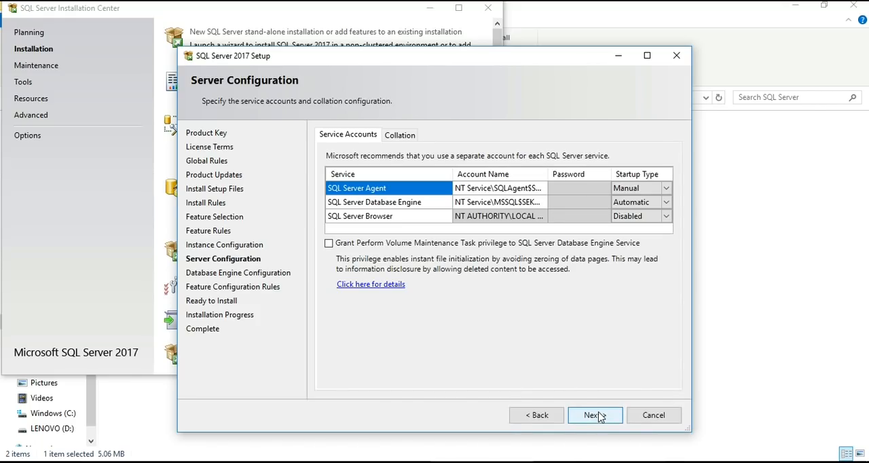
click(595, 415)
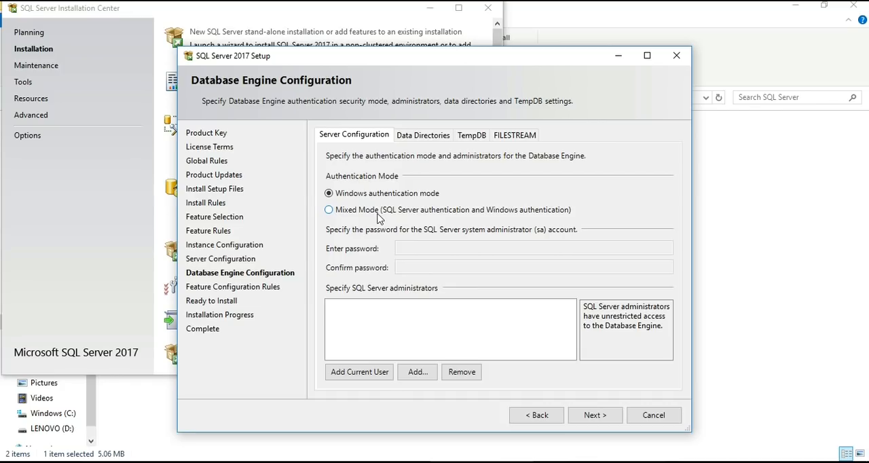
- Set the Database Engine authentication to Mixed Mode and enter and confirm the sa account password
click(330, 212)
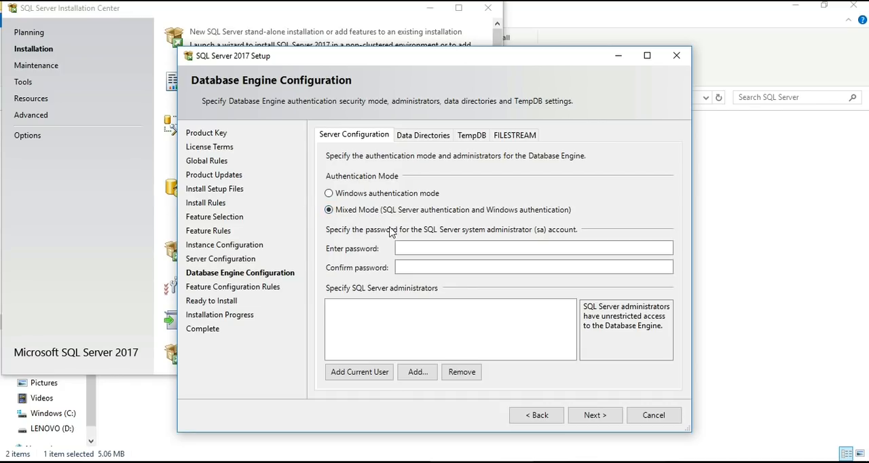
click(414, 244)
text(*********)
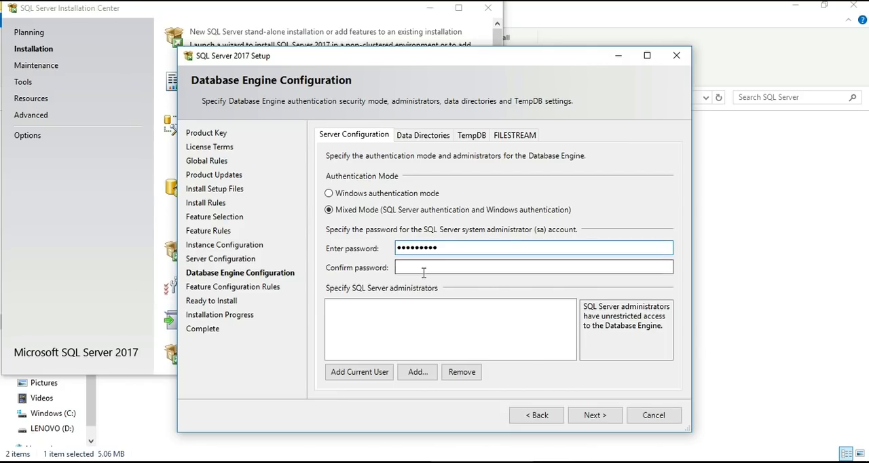
click(424, 267)
text(*********)
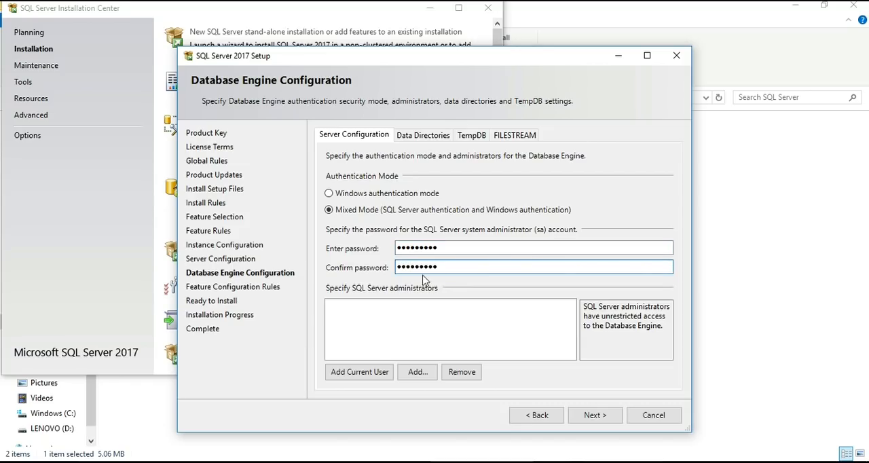
- Add the current user as a SQL Server administrator, and run the SQL Server 2017 installation through to closing the setup wizard
click(357, 382)
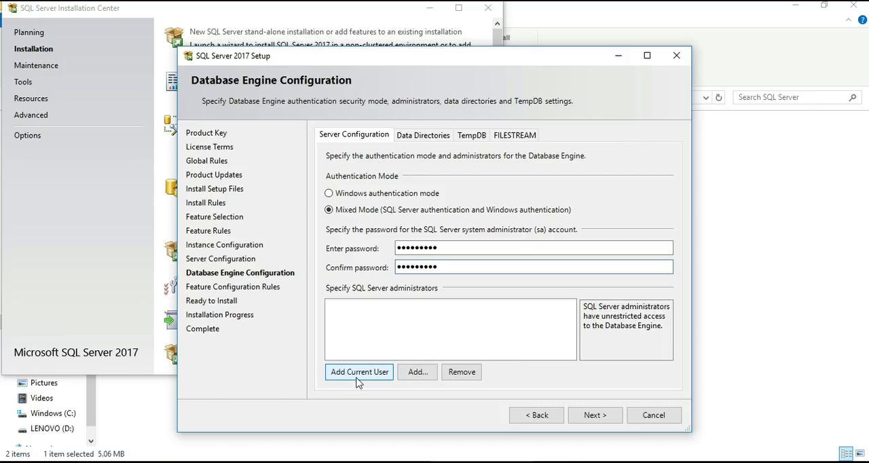
click(372, 374)
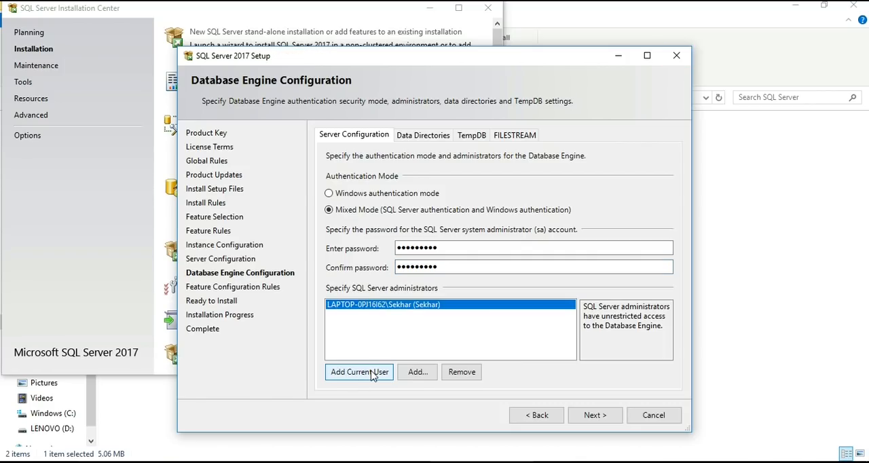
click(590, 417)
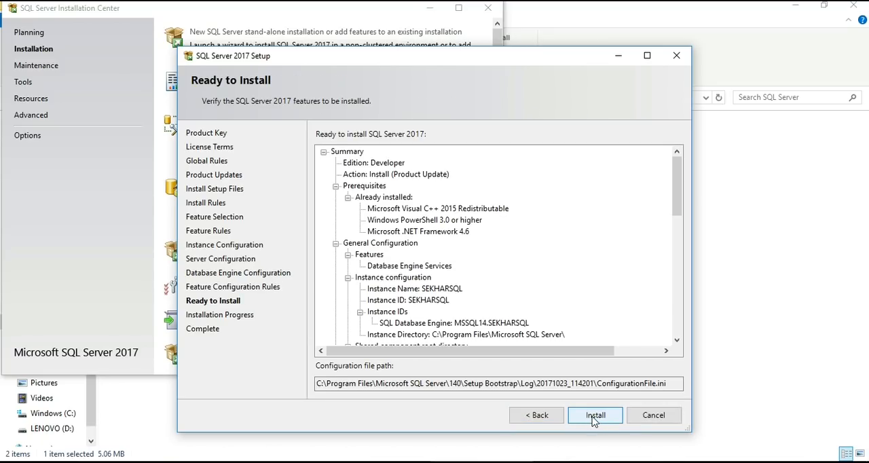
click(593, 421)
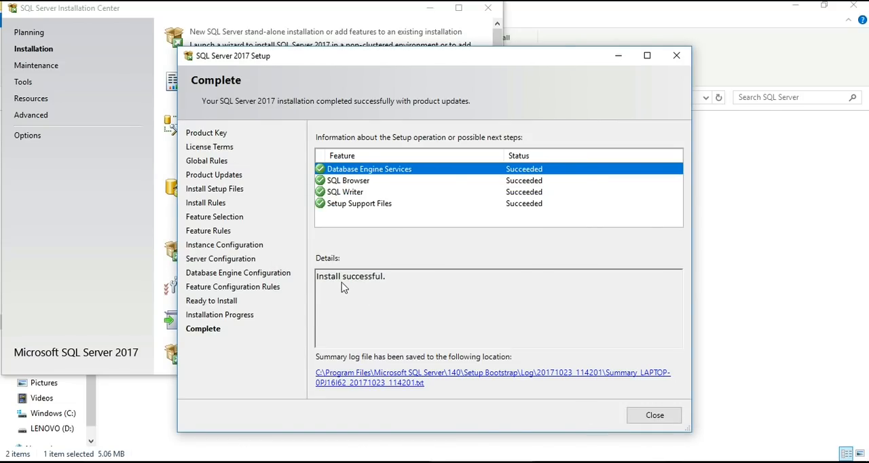
click(655, 415)
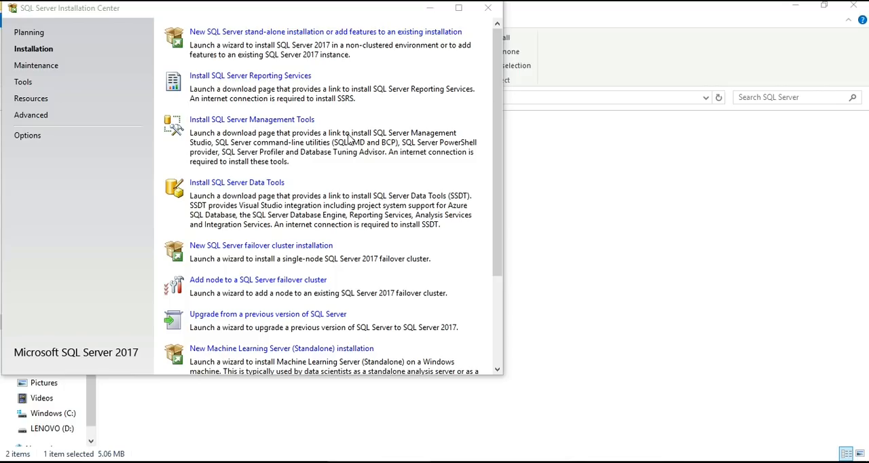
- Open the SQL Server Management Tools download page and save the Management Studio 17.3 installer, SSMS-Setup-ENU.exe
click(267, 127)
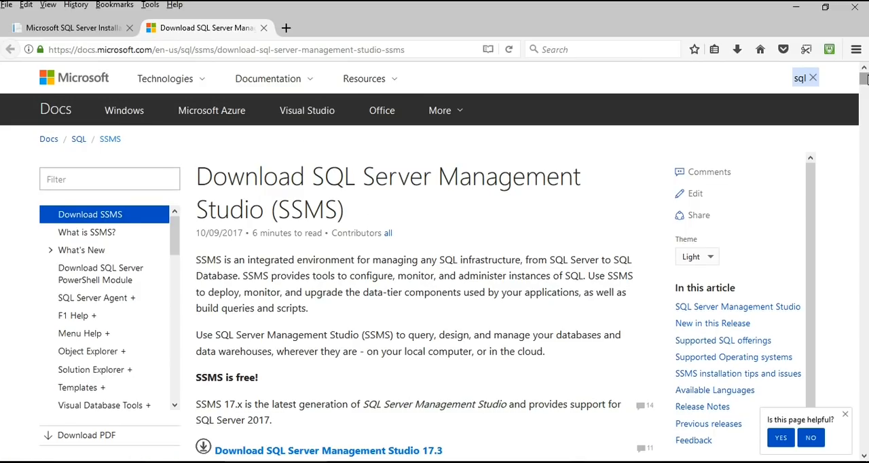
scroll(865, 79, down, 3)
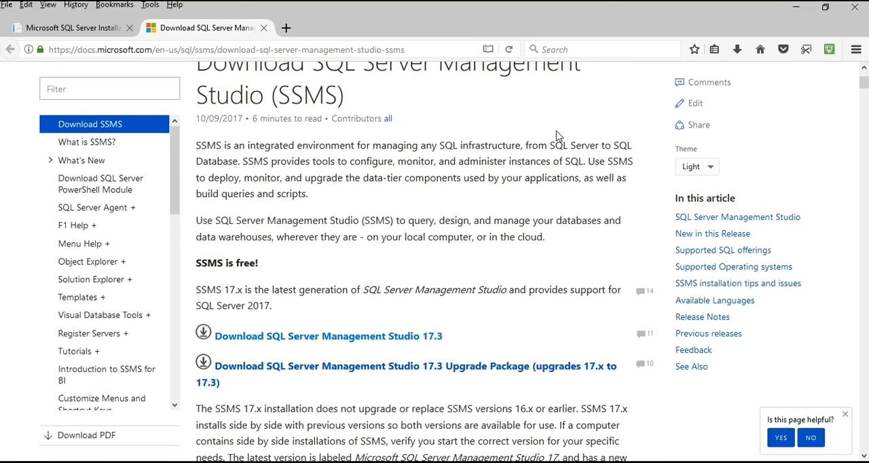
click(352, 342)
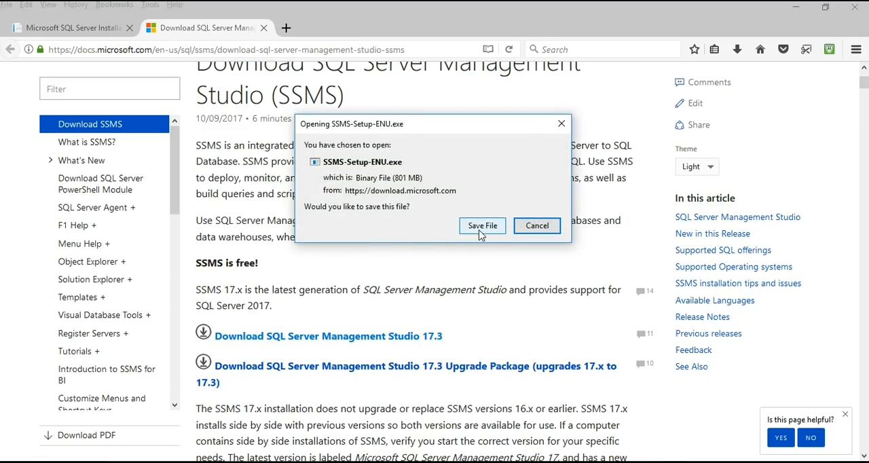
click(481, 228)
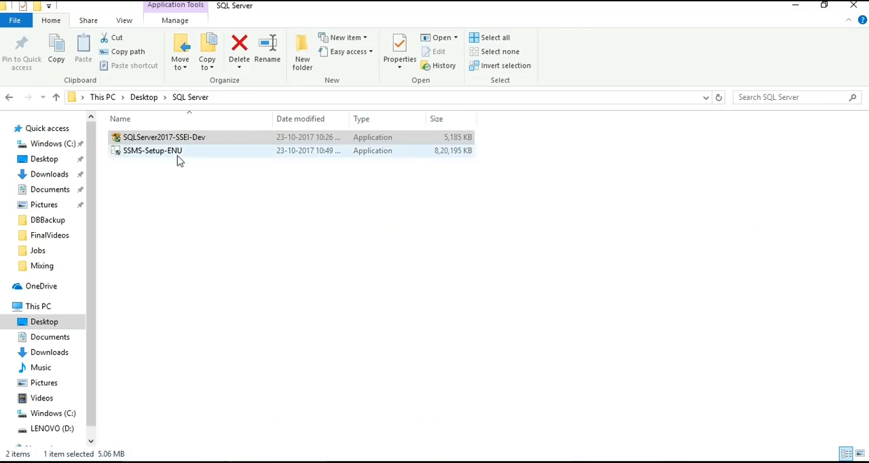
- Run SSMS-Setup-ENU to install Management Studio 17.3, then close the finished setup and the SQL Server Installation Center
click(178, 156)
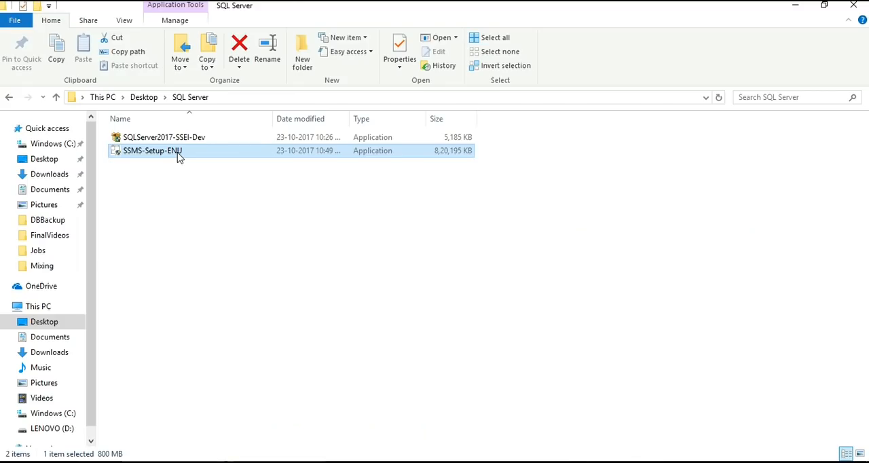
double_click(179, 157)
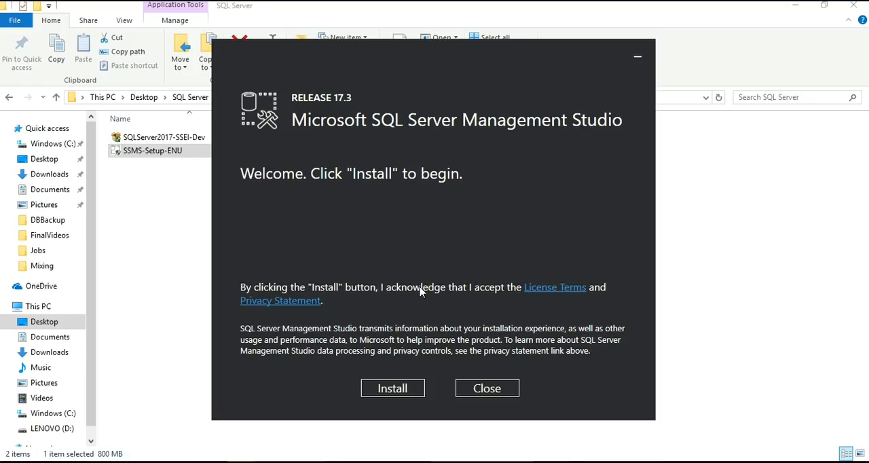
click(384, 390)
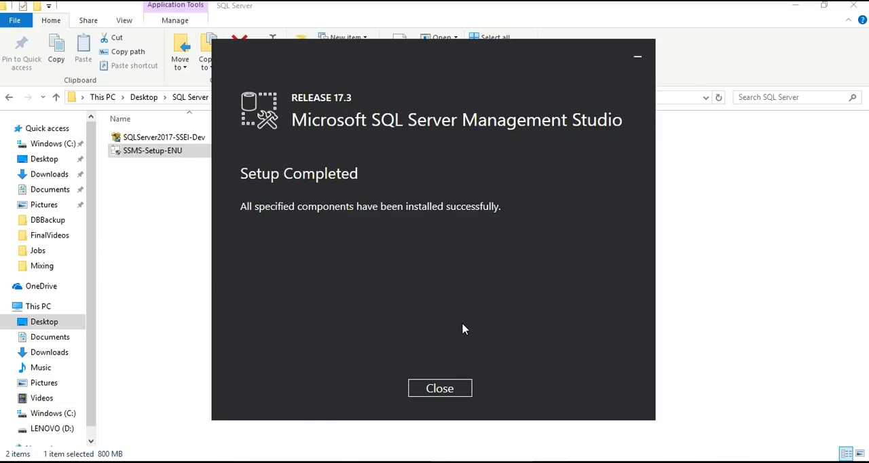
click(451, 389)
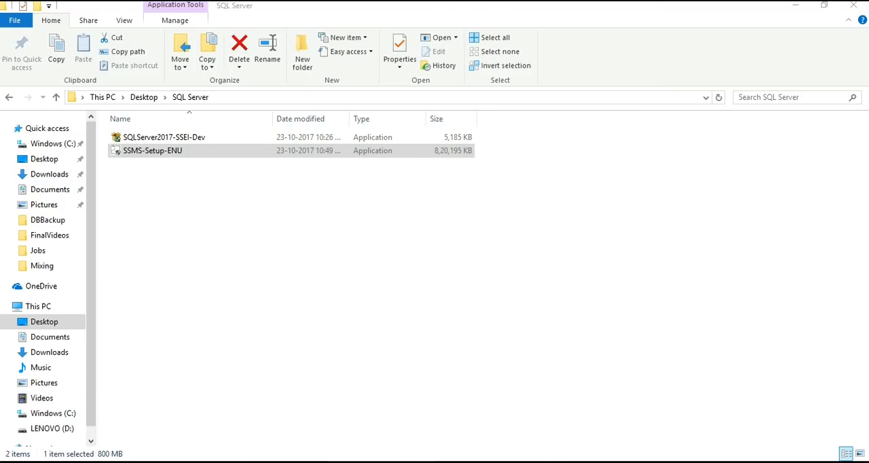
key(alt+Tab)
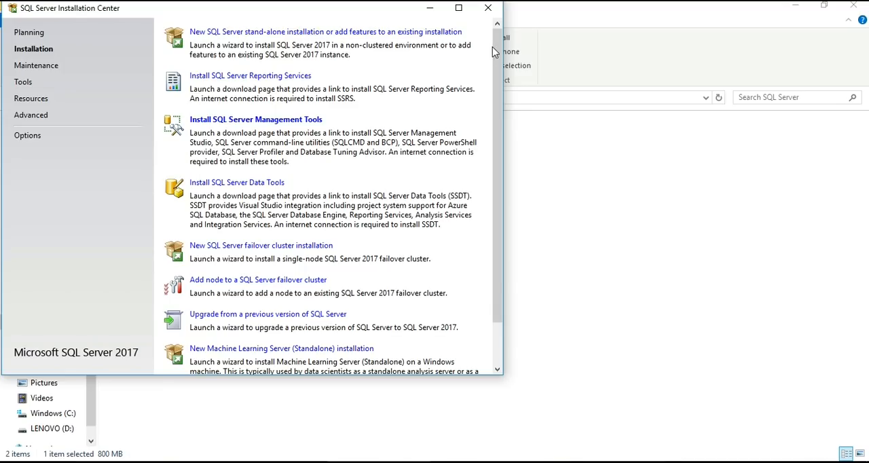
click(489, 9)
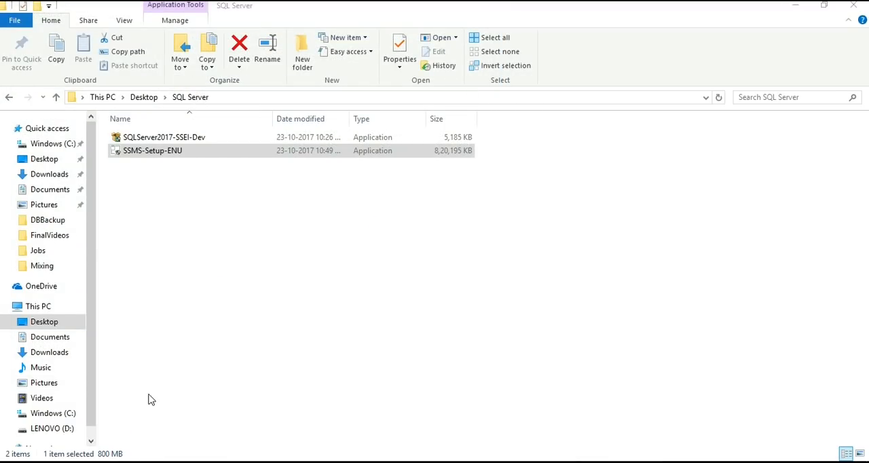
- Launch Microsoft SQL Server Management Studio from the Microsoft SQL Server Tools 17 program group
key(super)
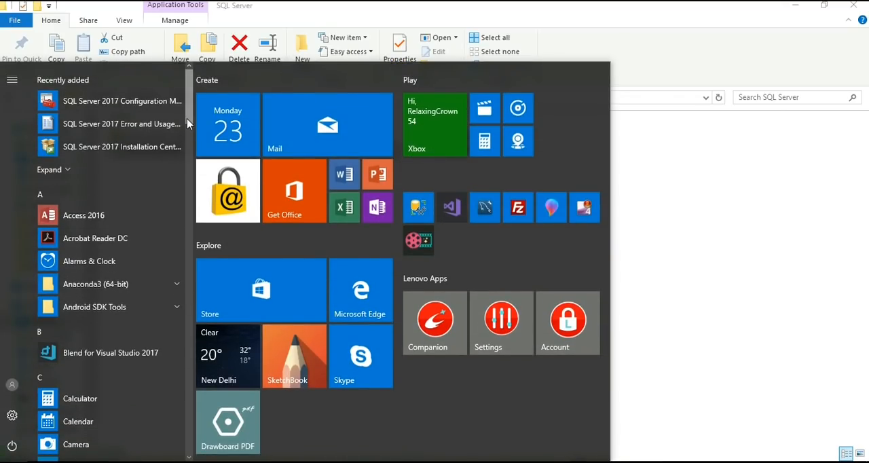
drag(189, 123, 198, 284)
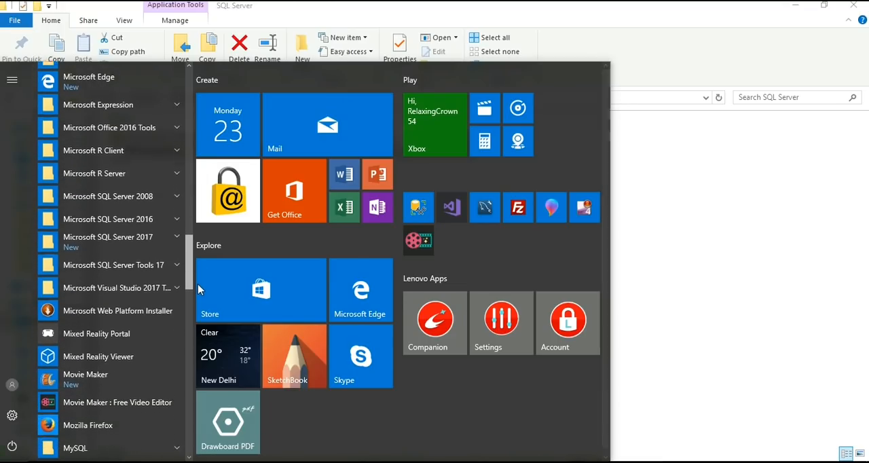
click(178, 234)
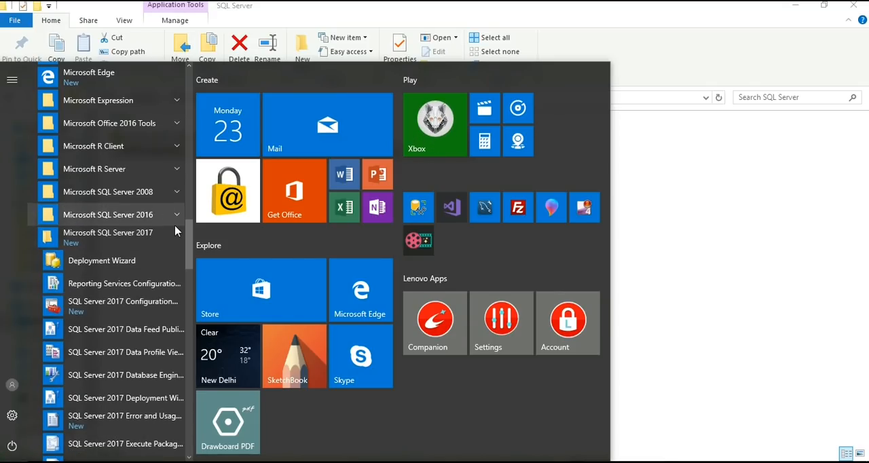
drag(191, 254, 192, 287)
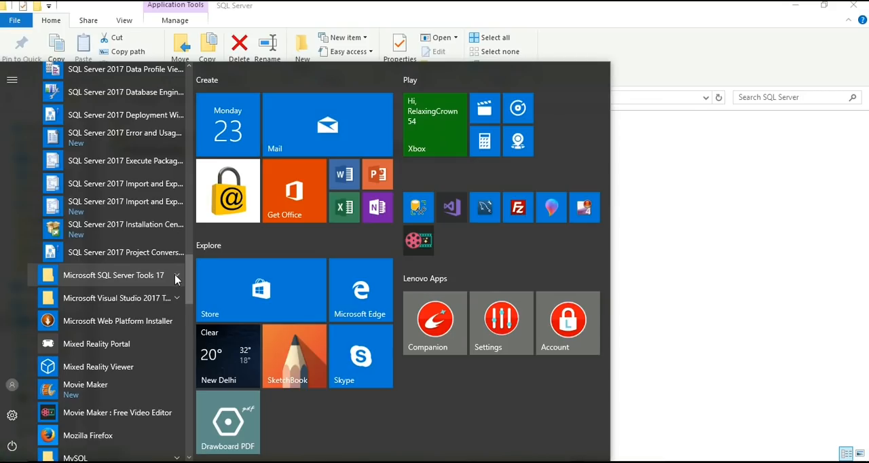
click(175, 280)
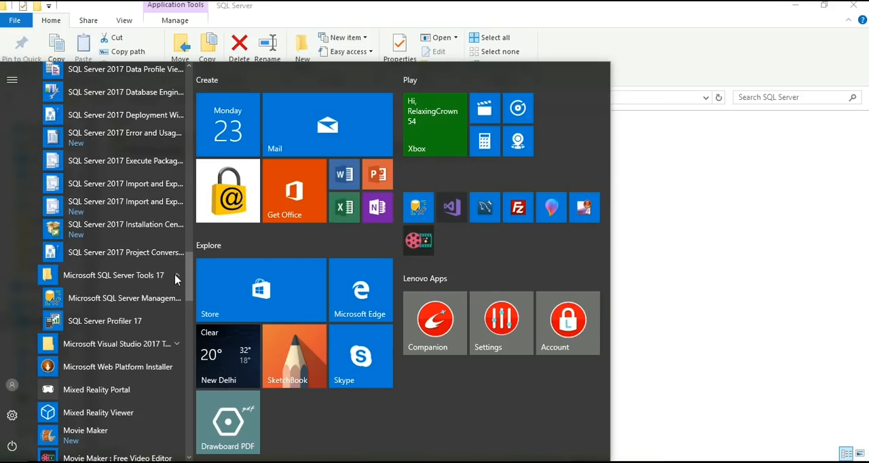
click(124, 298)
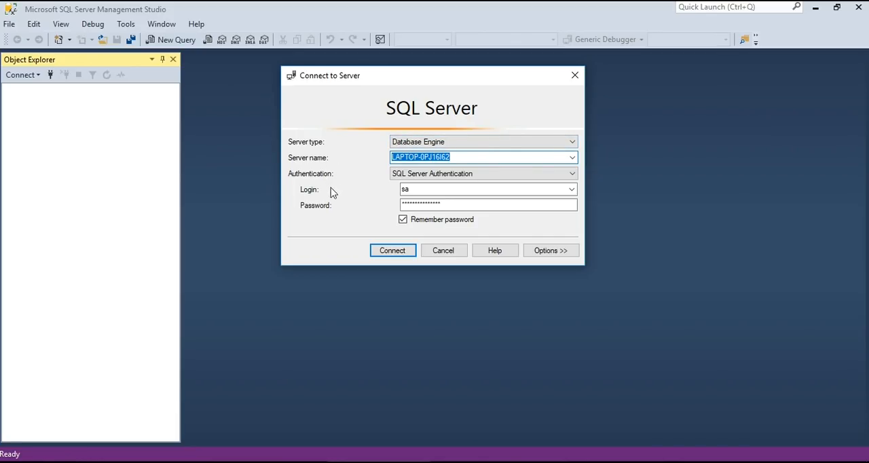
- Browse the local Database Engine servers and choose the newly installed named instance as the server to connect to
click(572, 158)
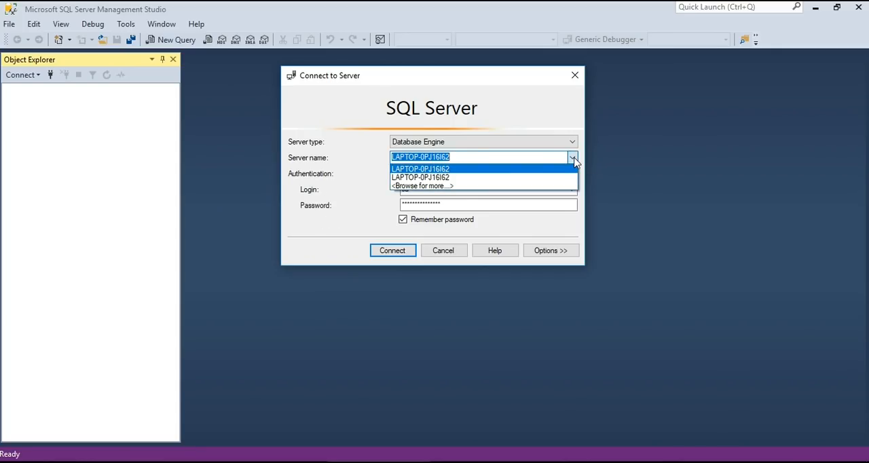
click(532, 186)
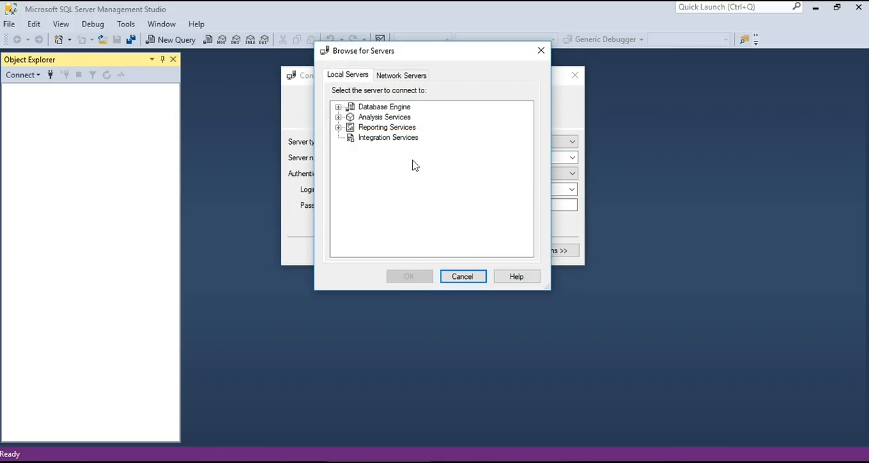
click(388, 108)
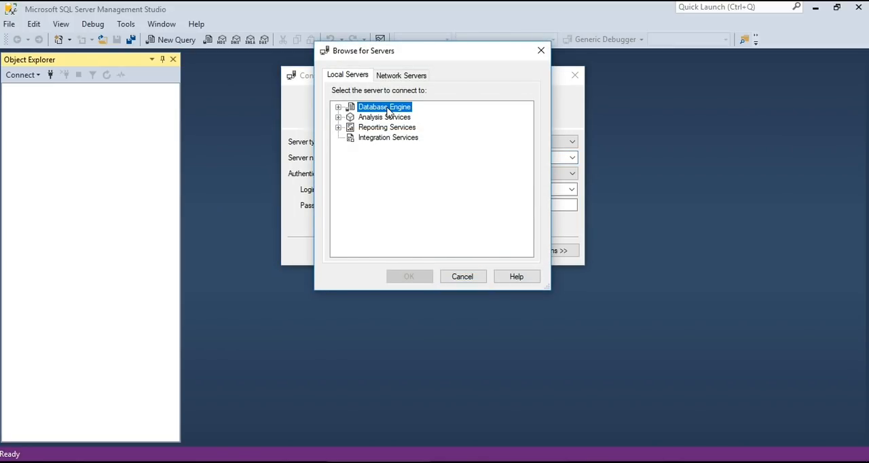
click(338, 108)
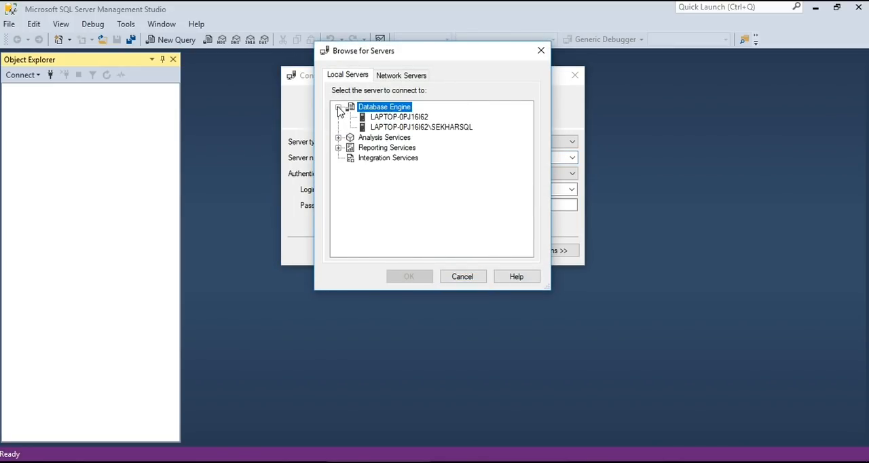
click(448, 129)
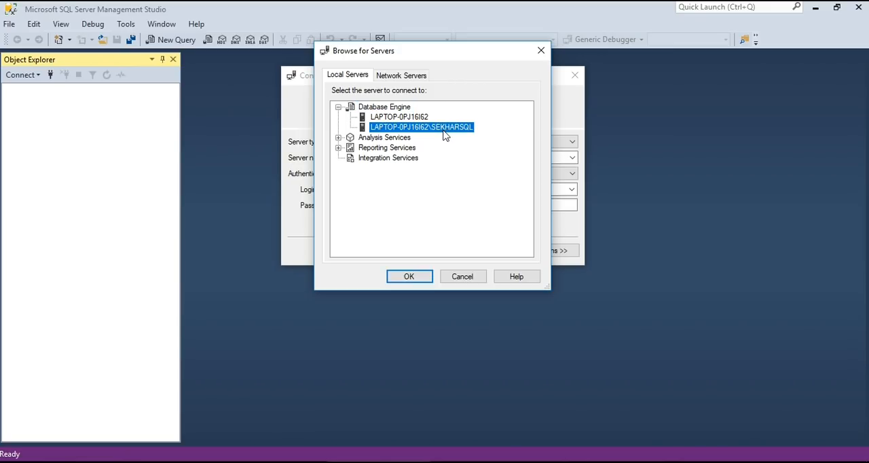
click(416, 276)
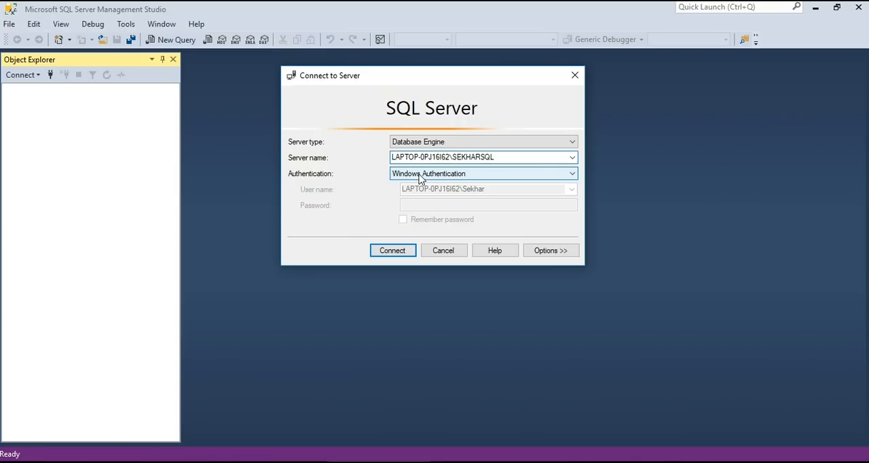
- Connect to the instance using SQL Server Authentication with the login sa and the sa account password
click(419, 175)
click(418, 194)
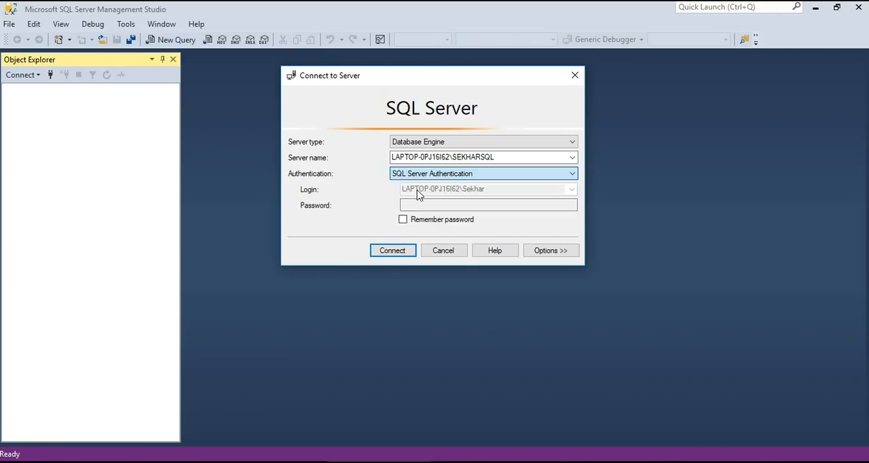
click(417, 190)
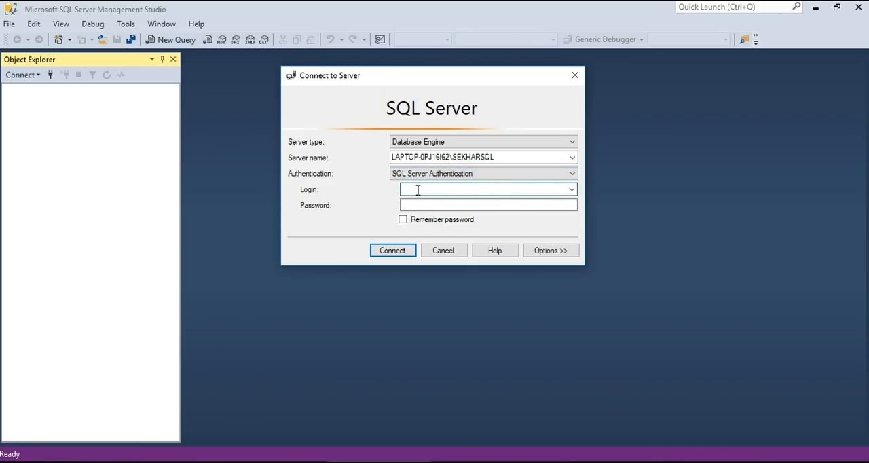
text(sa)
click(428, 205)
text(*****)
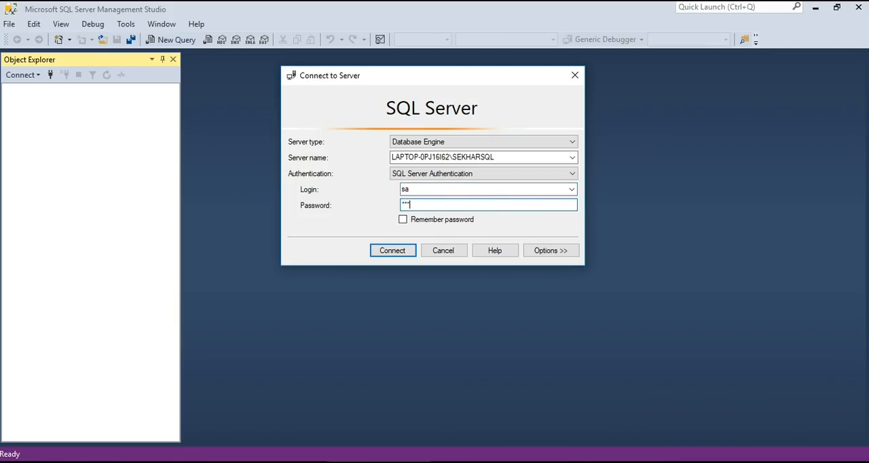
text(****)
click(392, 251)
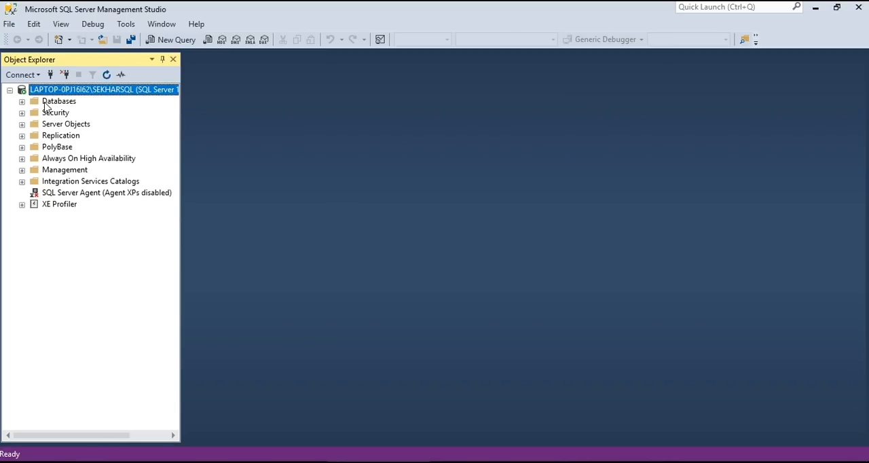
- Expand the Databases folder of the connected instance to view its contents
click(45, 103)
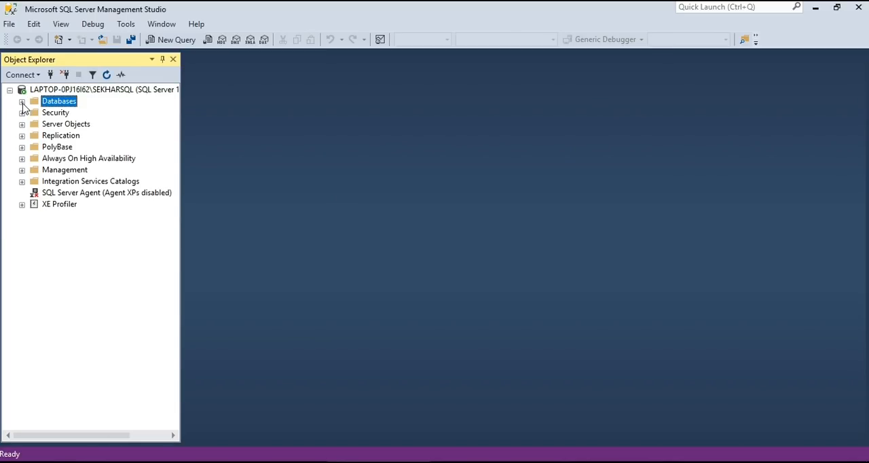
click(22, 102)
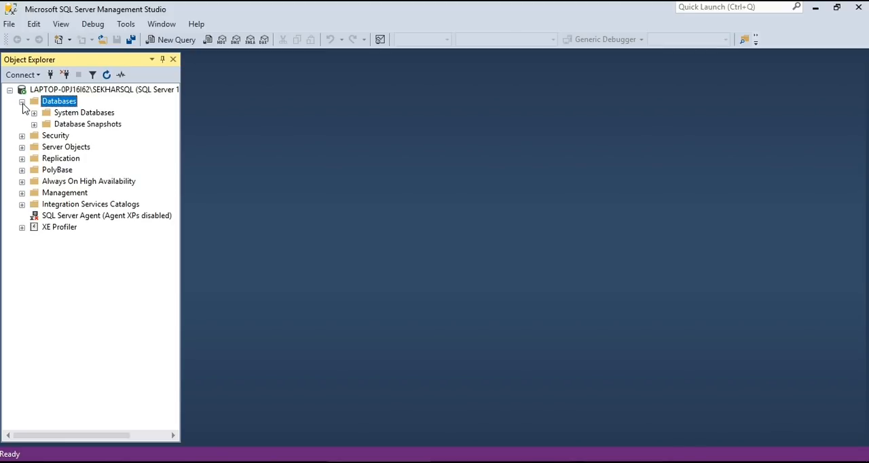